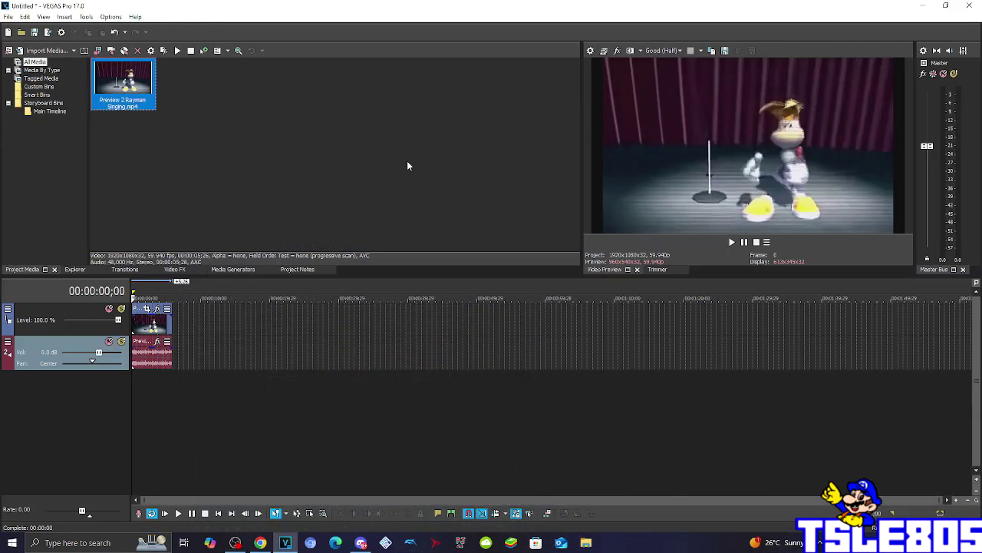
Step: Deselect the imported clip in Project Media and show the Video FX plug-in list
left_click(407, 166)
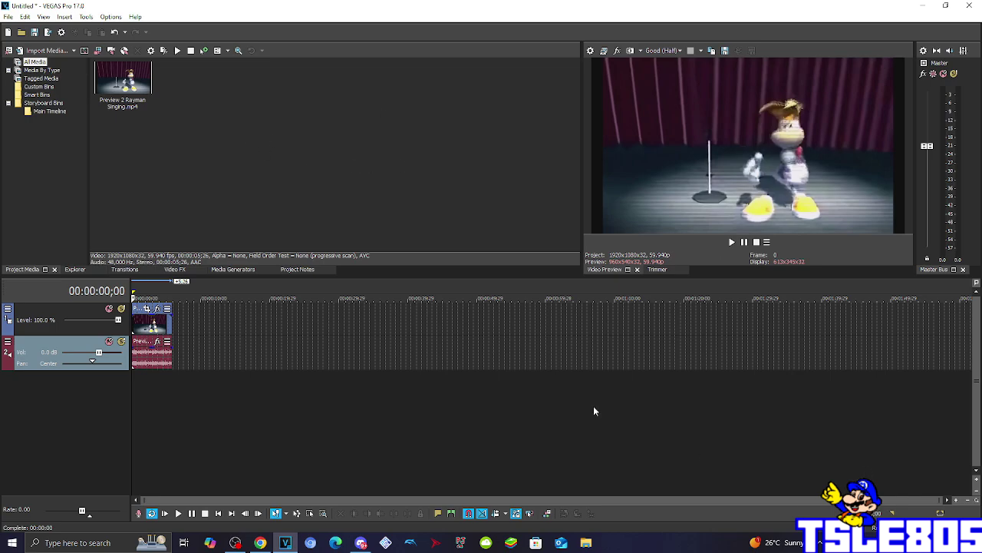
left_click_drag(248, 131, 60, 72)
Step: Apply the Gradient Map 'Reset to None' preset to the Rayman singing clip on the timeline
left_click(157, 271)
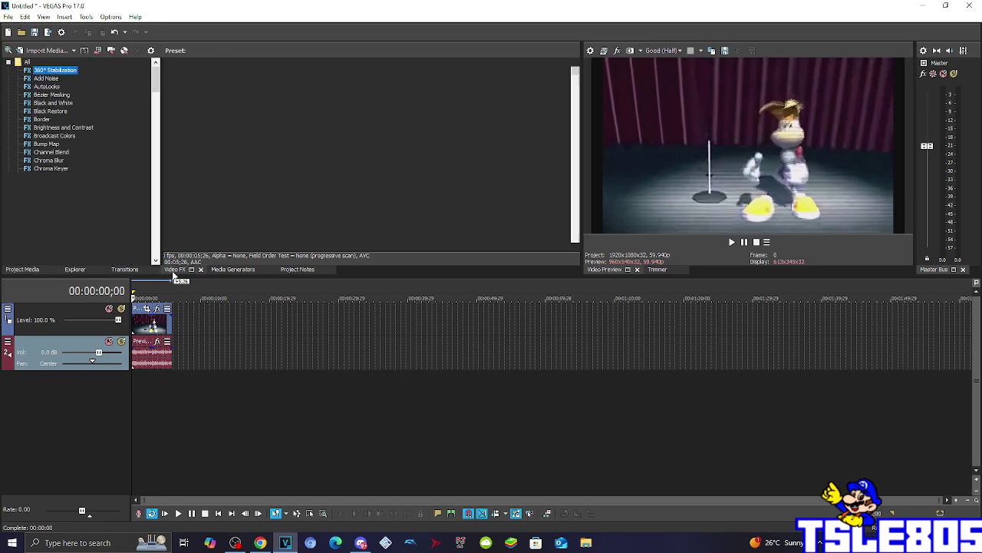
scroll(137, 186, "down", 5)
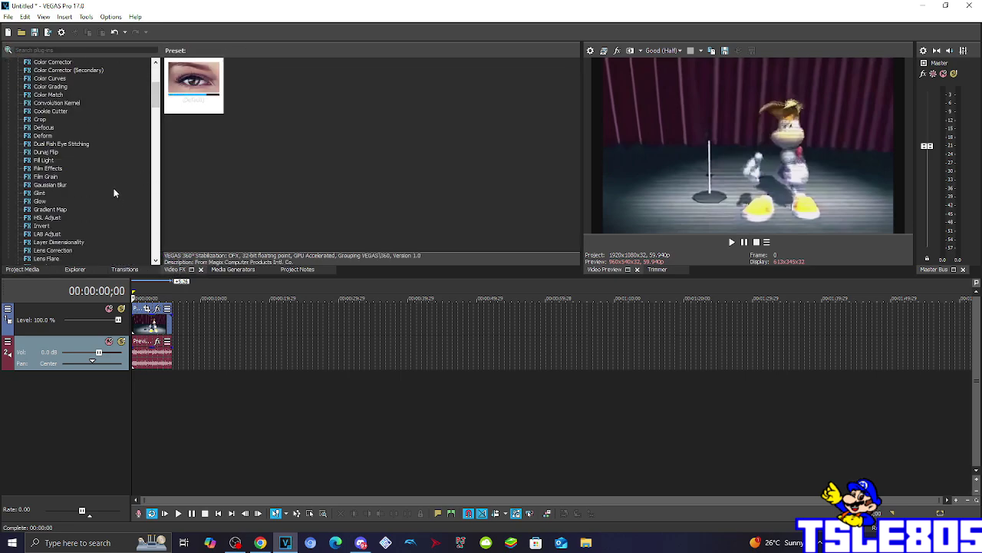
left_click(50, 208)
scroll(235, 190, "down", 5)
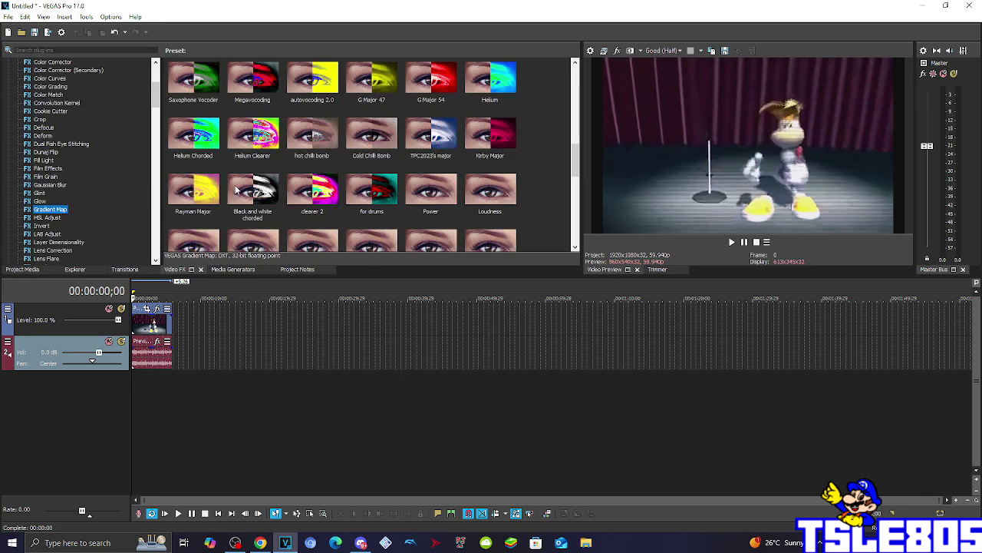
scroll(236, 190, "up", 5)
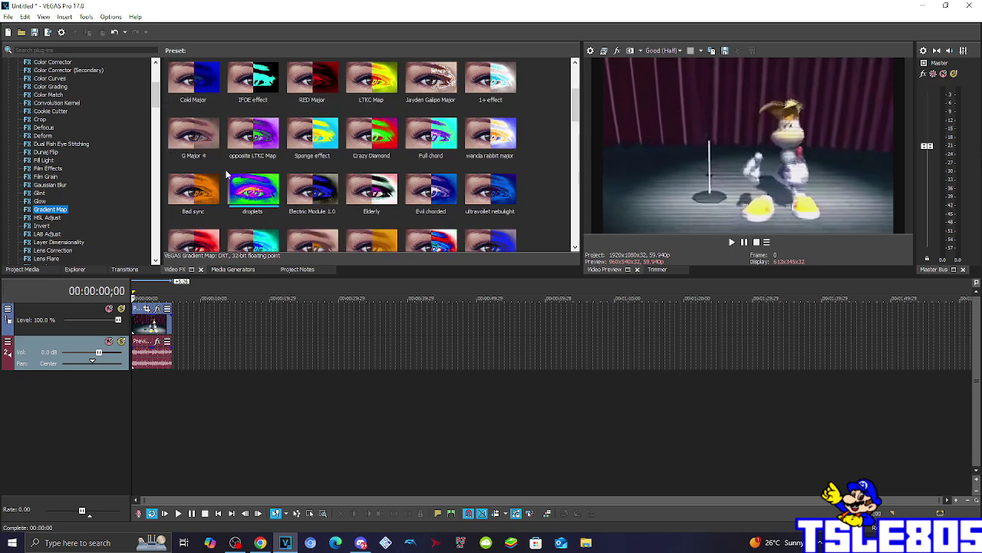
left_click_drag(207, 140, 153, 318)
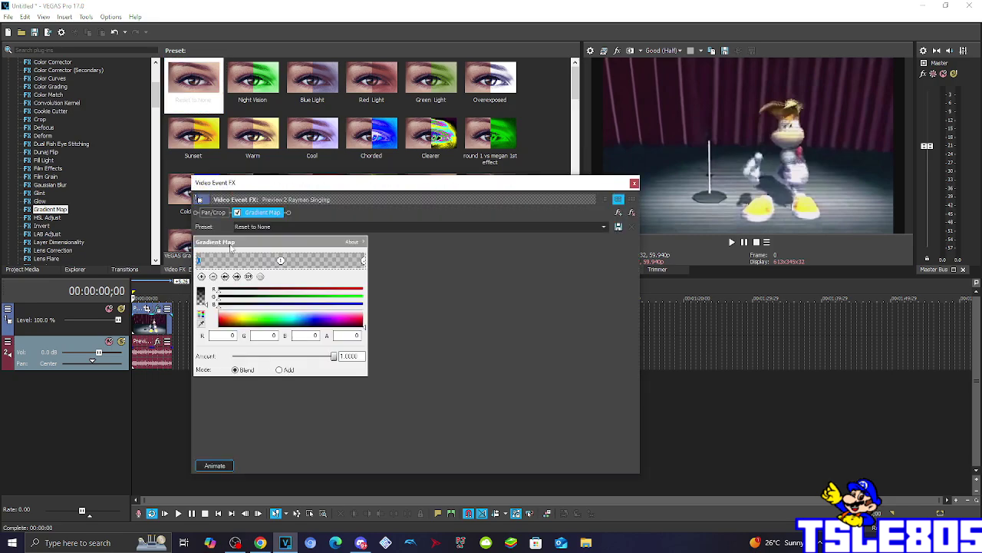
Step: Make the Gradient Map's left black stop fully opaque (A 255) and shift the middle stop left
left_click_drag(310, 191, 554, 152)
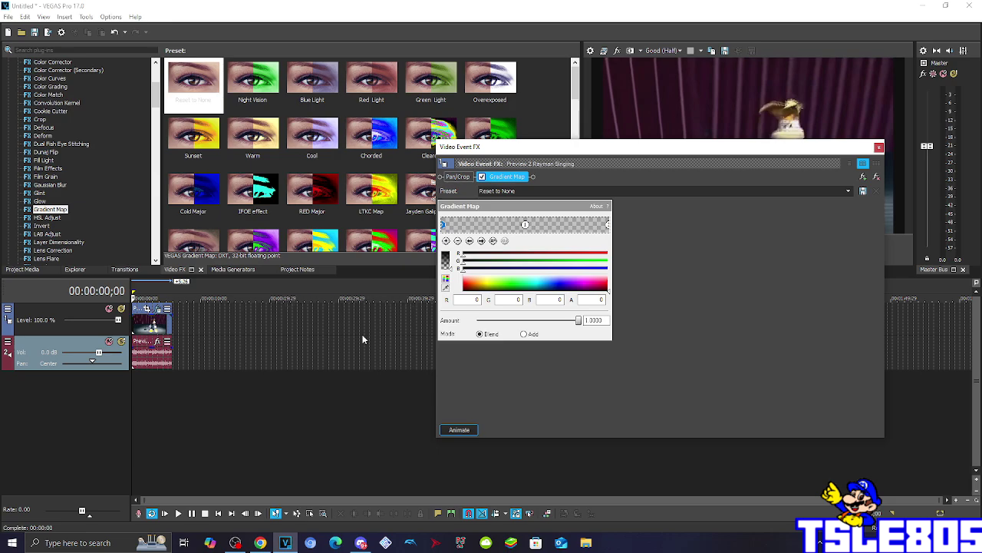
left_click(587, 299)
type("255")
key("Return")
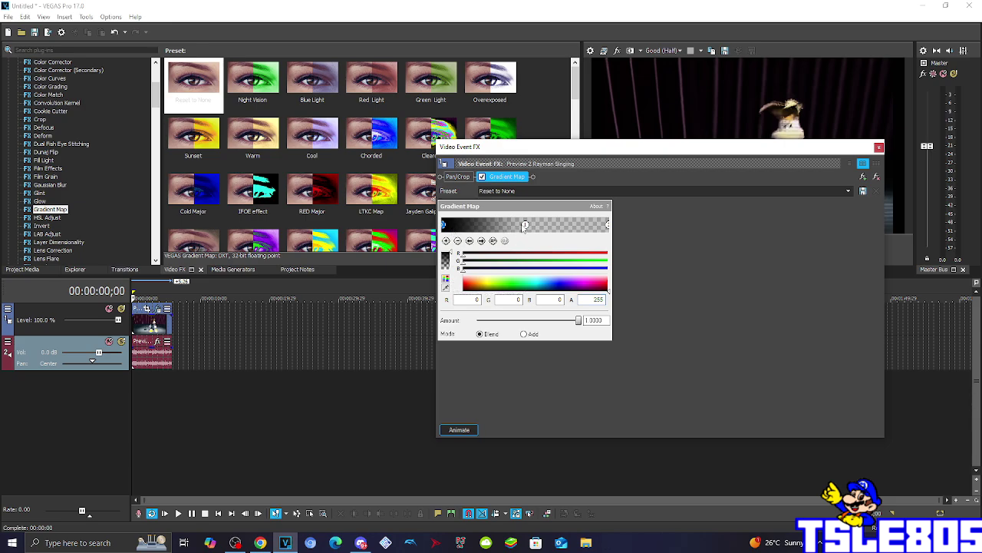
mouse_move(525, 225)
left_mouse_down()
mouse_move(457, 224)
mouse_move(515, 224)
left_mouse_up()
Step: Set the middle gradient stop to opaque red (R 255, A 255) and slide it toward black
left_click(469, 299)
type("25")
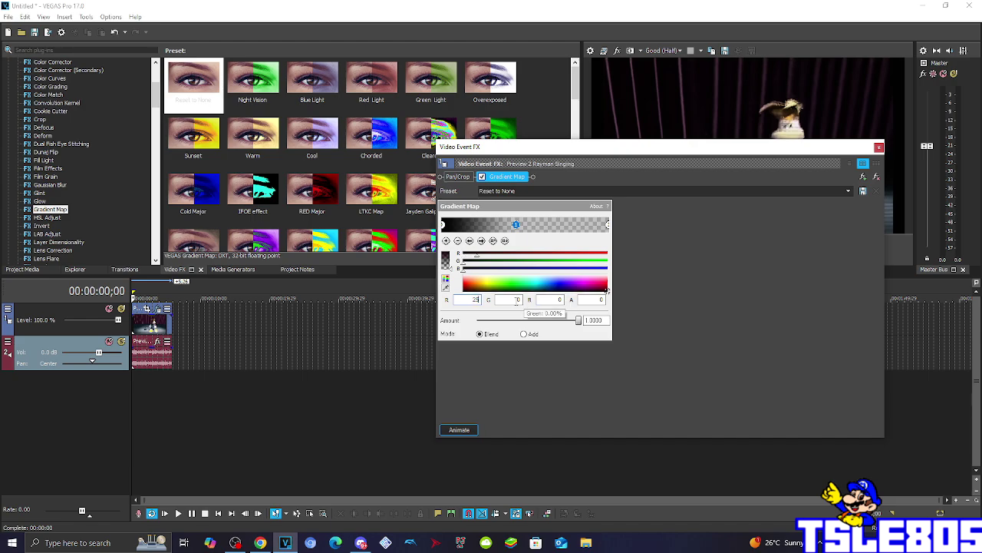
type("5")
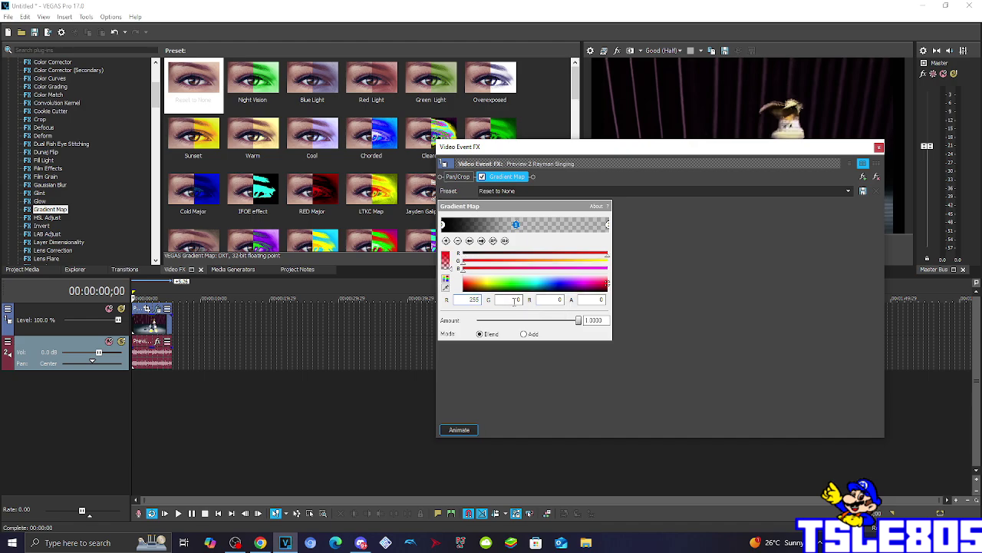
left_click(585, 300)
type("255")
key("Return")
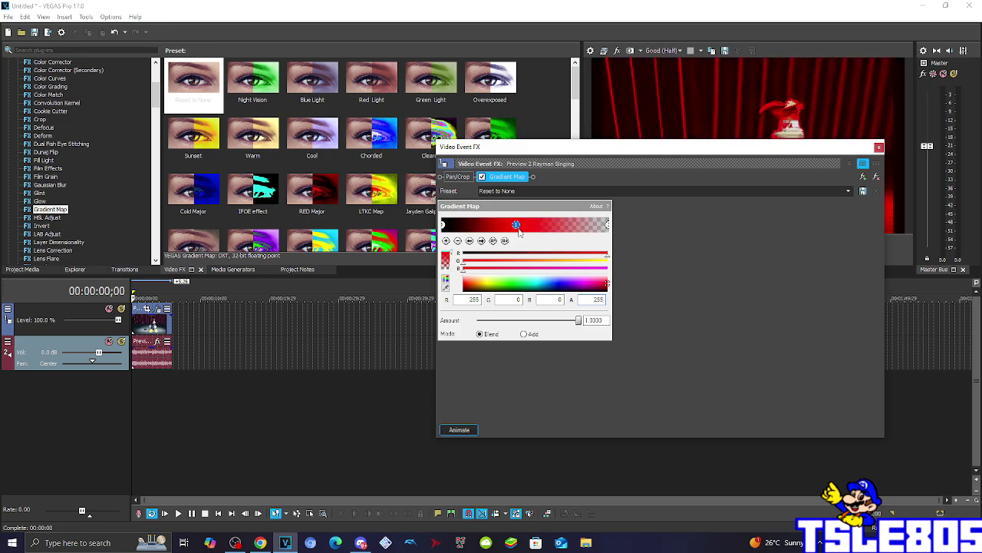
left_click_drag(516, 227, 494, 227)
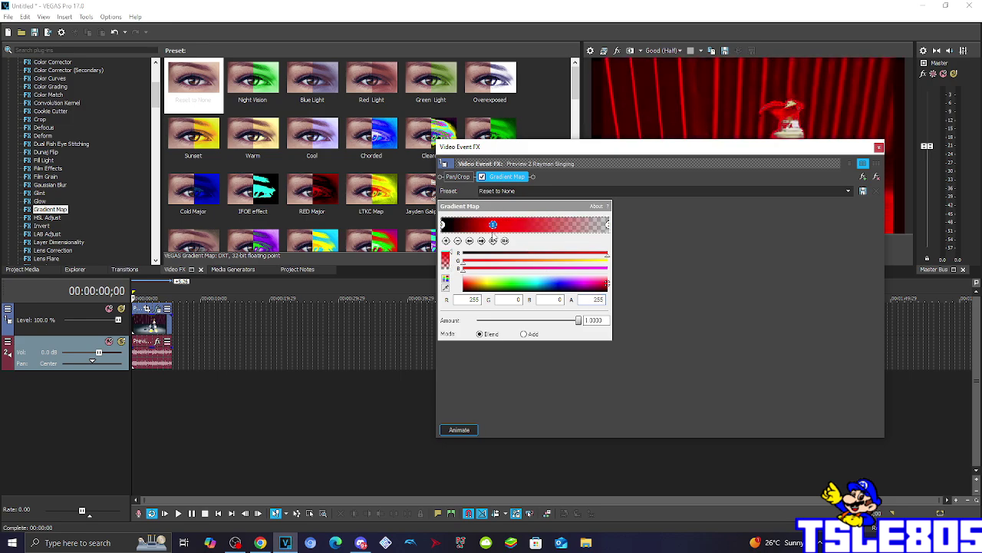
Step: Pull the right-end stop inward, make it solid white (255,255,255,255), and nudge it right
left_click(607, 226)
left_click_drag(607, 225, 539, 225)
left_click(493, 226)
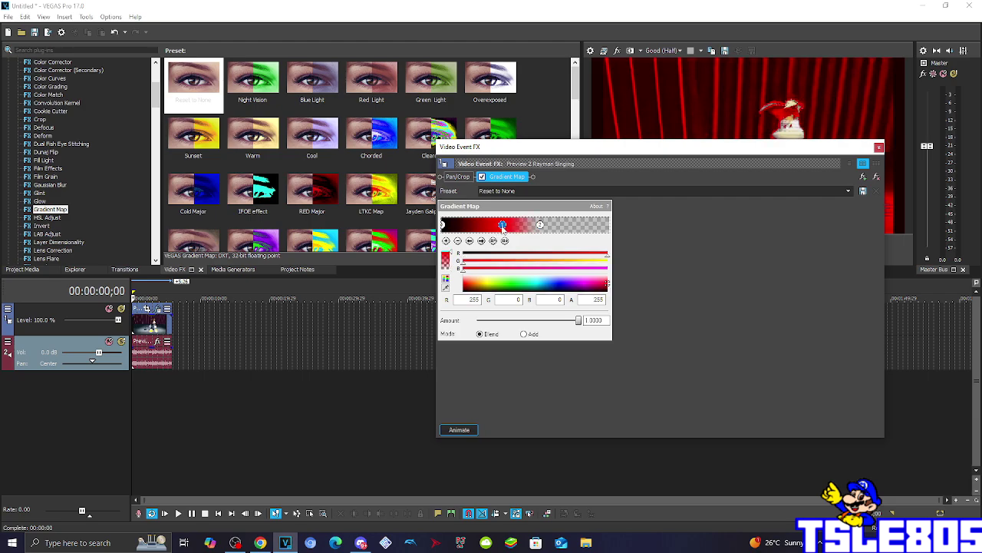
left_click(540, 225)
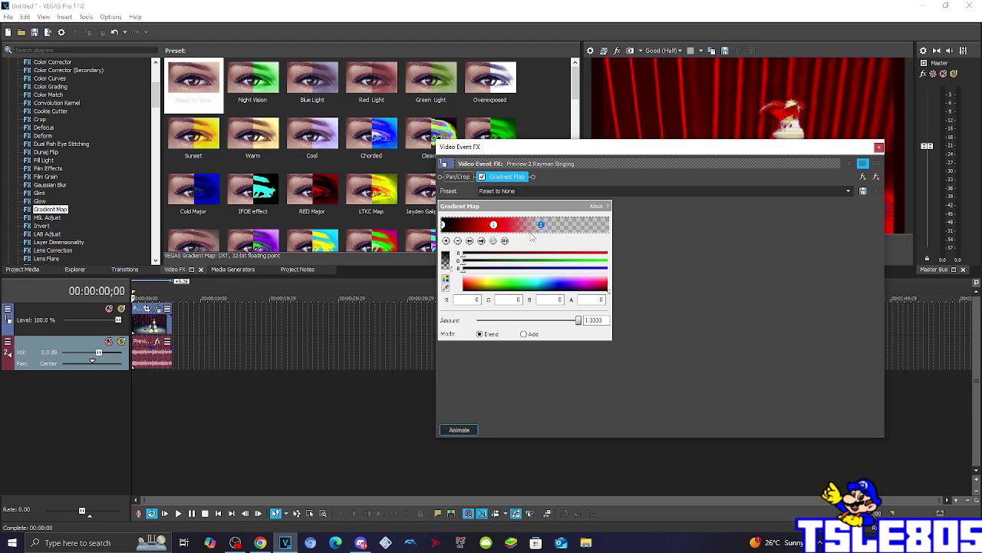
left_click(514, 277)
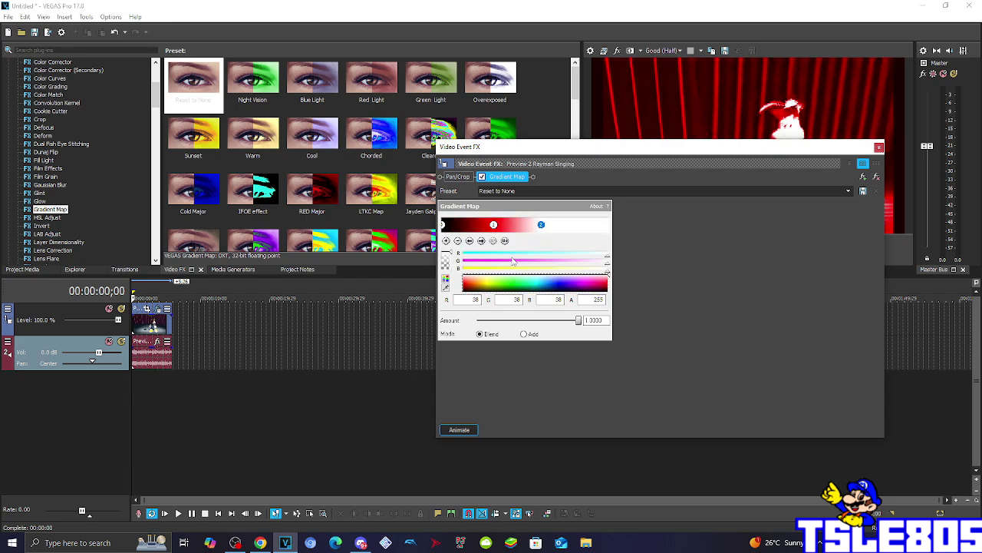
left_click_drag(542, 226, 650, 239)
Step: Add a red end stop to the gradient (G 0, B 0) and nudge the white stop right
left_click(446, 240)
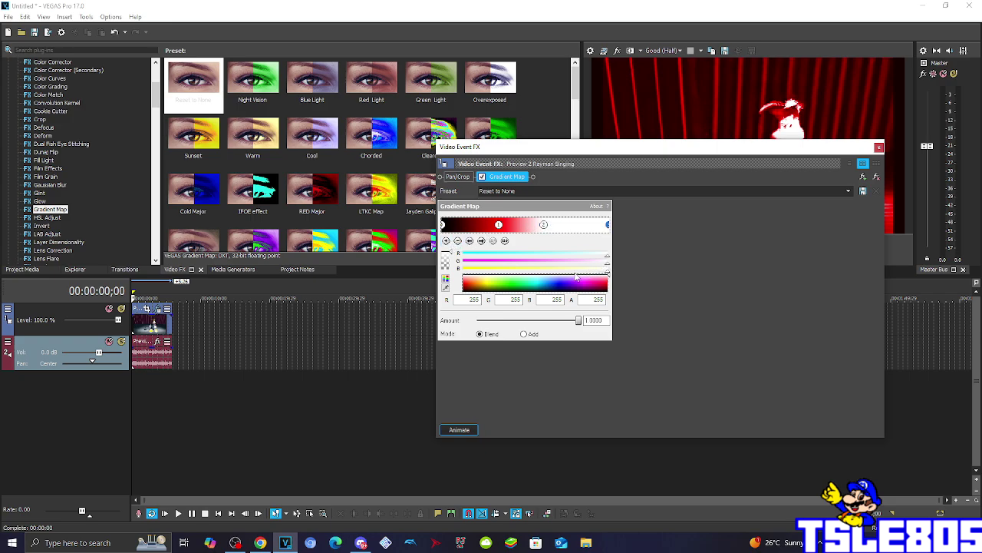
left_click(497, 301)
type("0")
key("Tab")
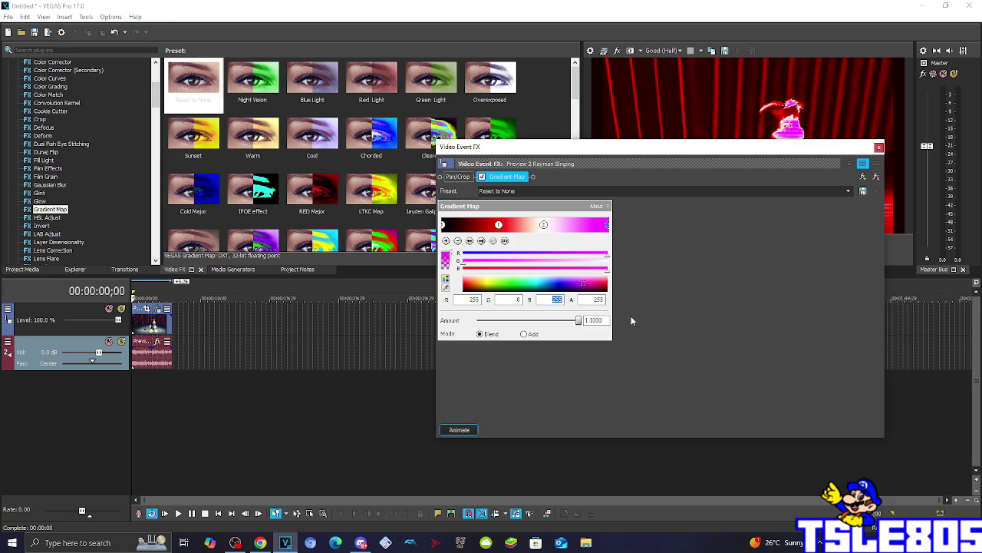
type("0")
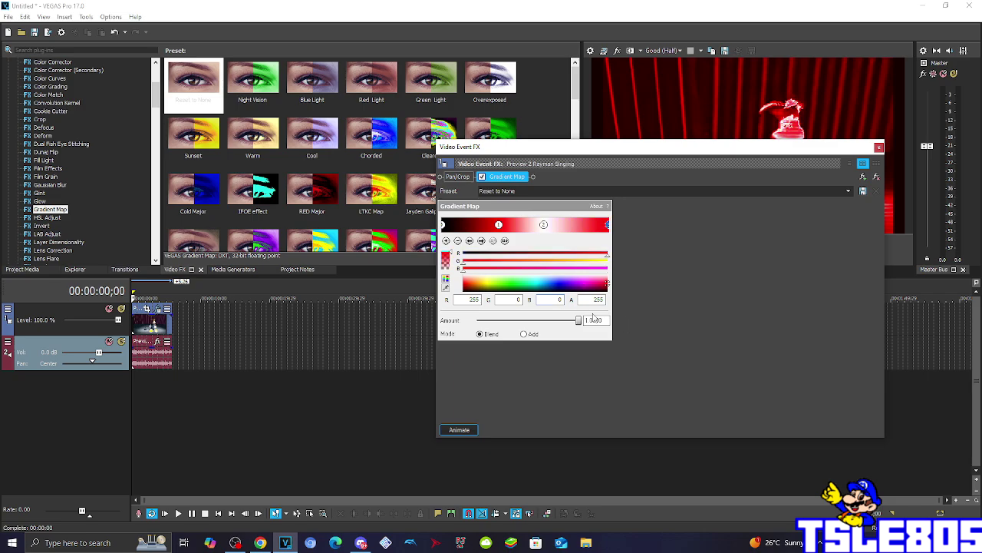
left_click_drag(545, 227, 553, 227)
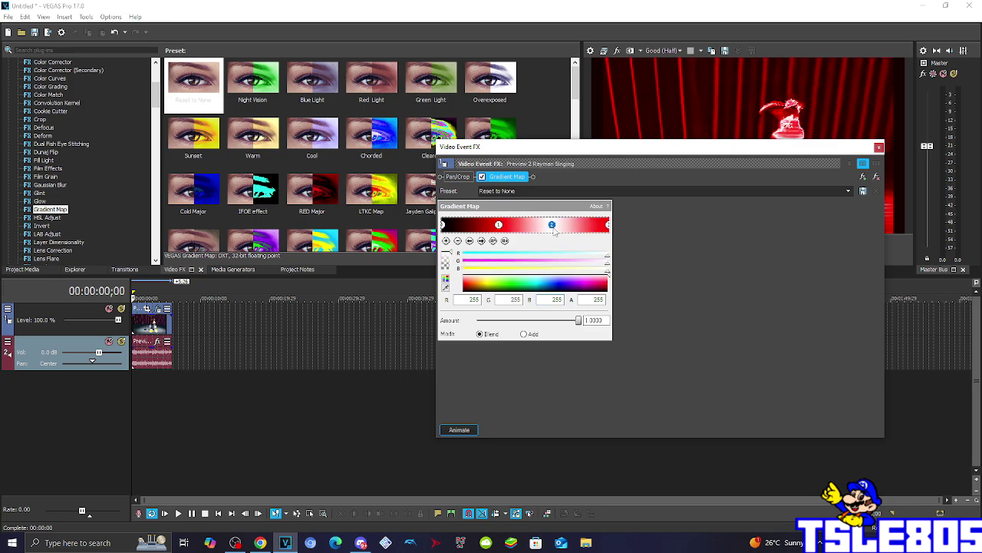
Step: Select the red stop and begin naming a preset 'Extra Sc' for these settings
left_click(500, 224)
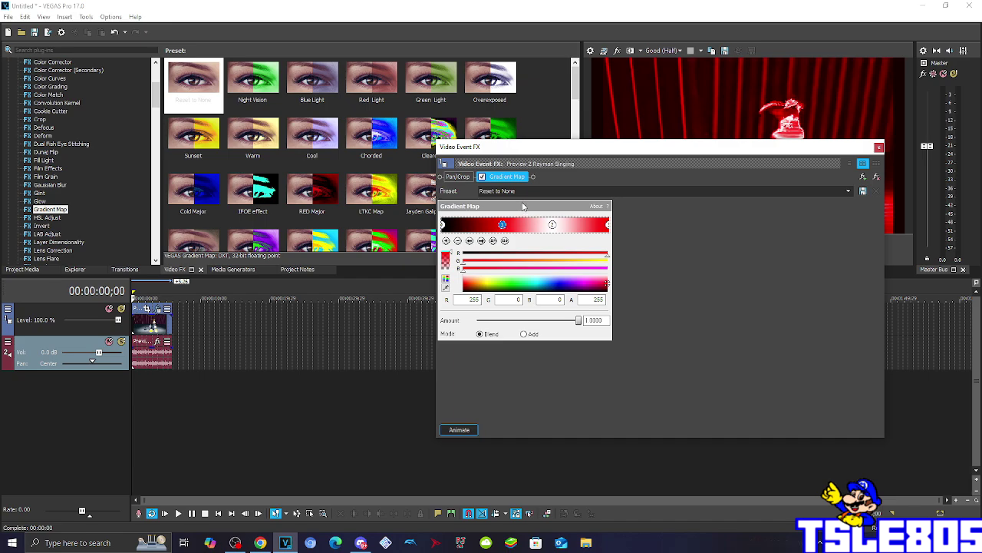
left_click(532, 194)
type("Extra ")
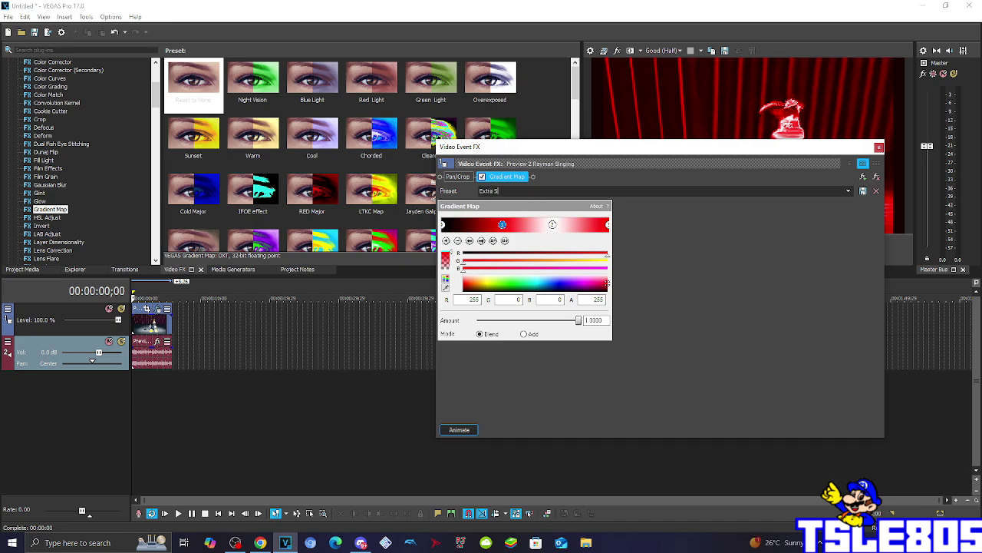
type("Scary G Major")
Step: Close the effect window, lower the audio event gain to about -3.5 dB, and open its Properties
left_click(879, 146)
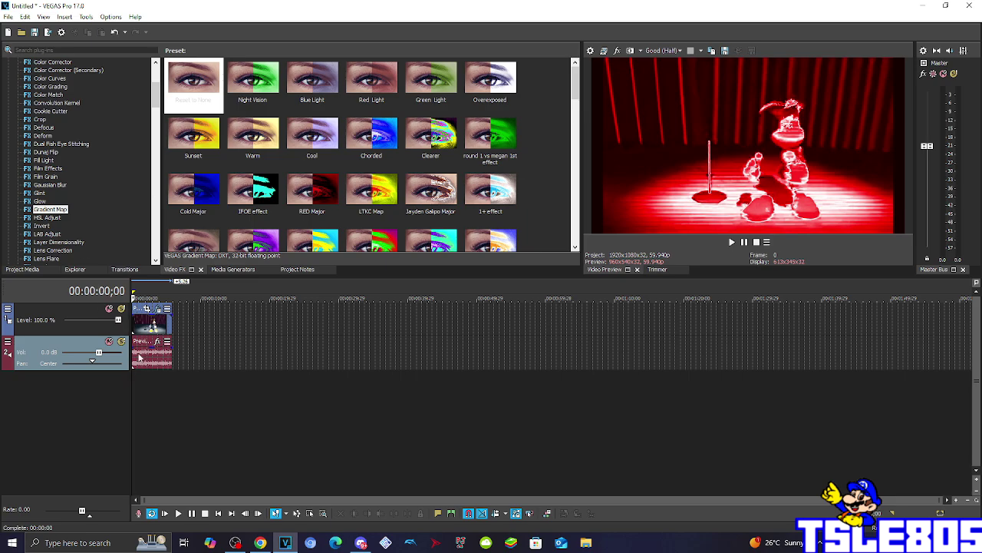
left_click_drag(150, 347, 149, 360)
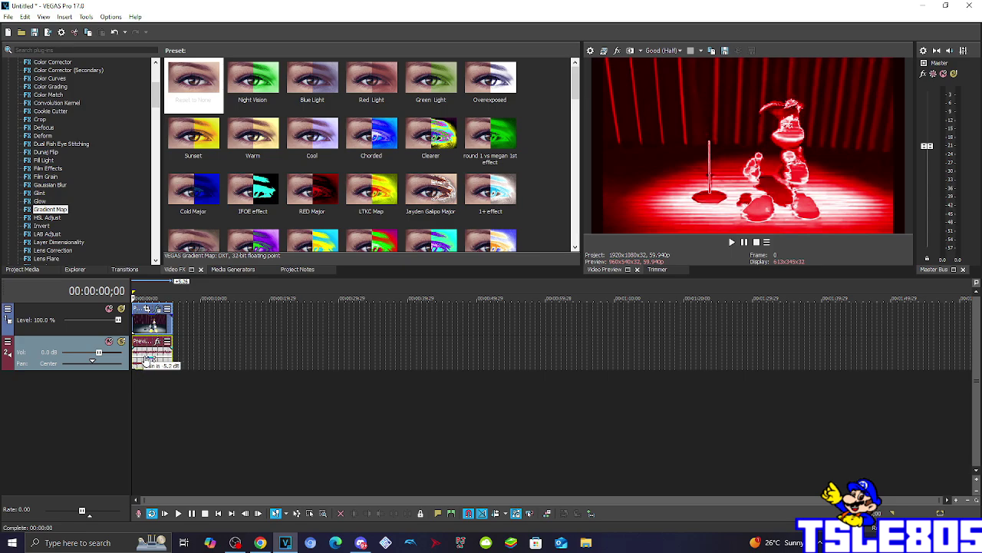
right_click(149, 359)
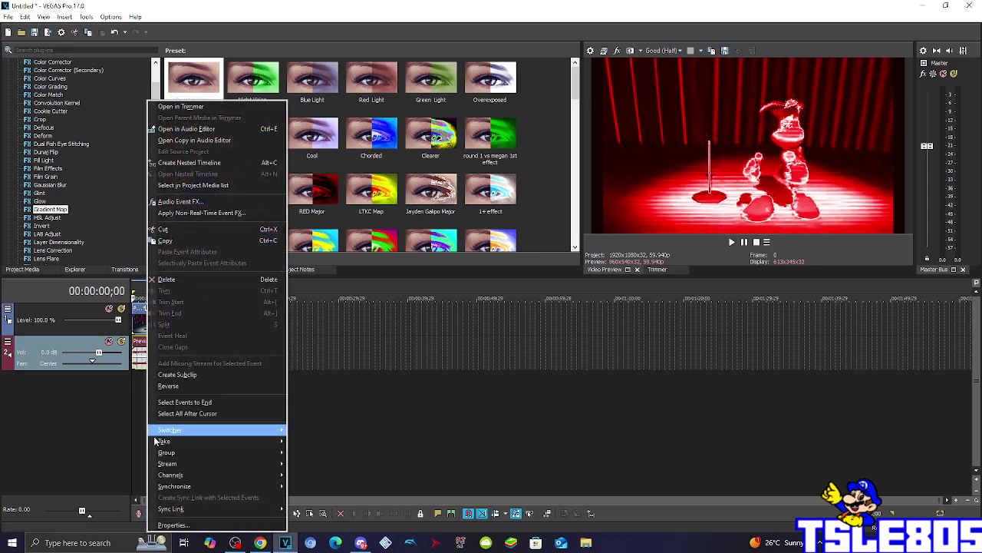
left_click(168, 523)
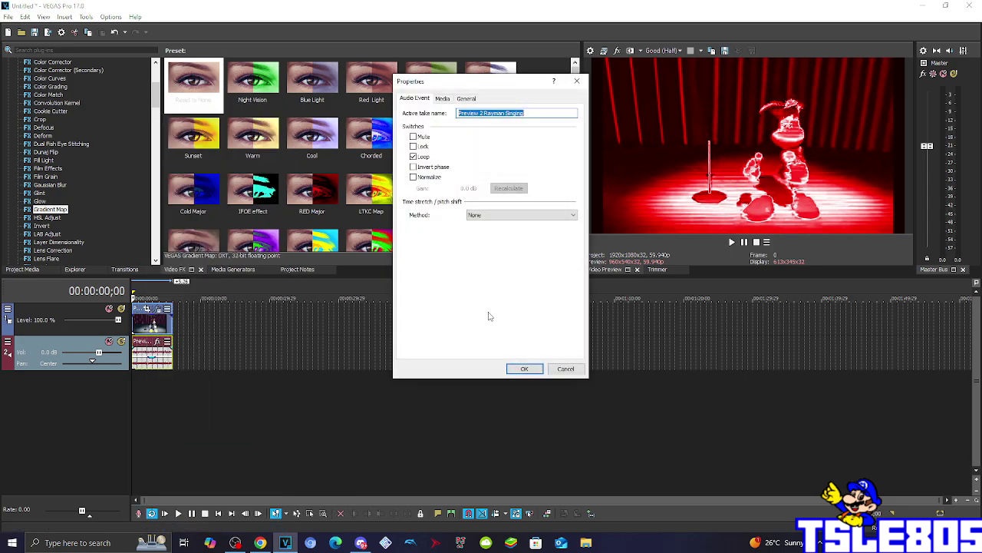
Step: Set the audio event's time stretch method to élastique with Pro attributes
left_click(534, 214)
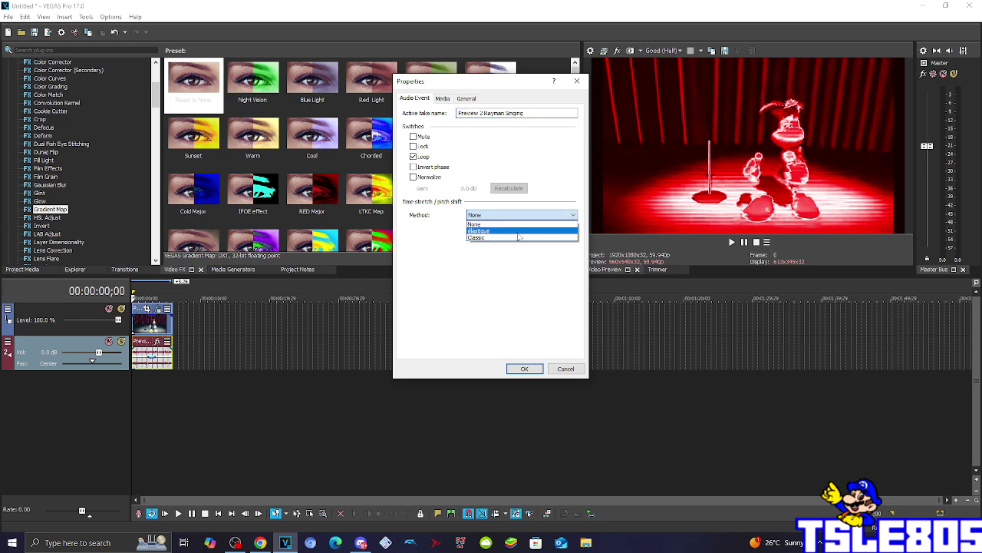
left_click(529, 224)
left_click(529, 229)
left_click(509, 245)
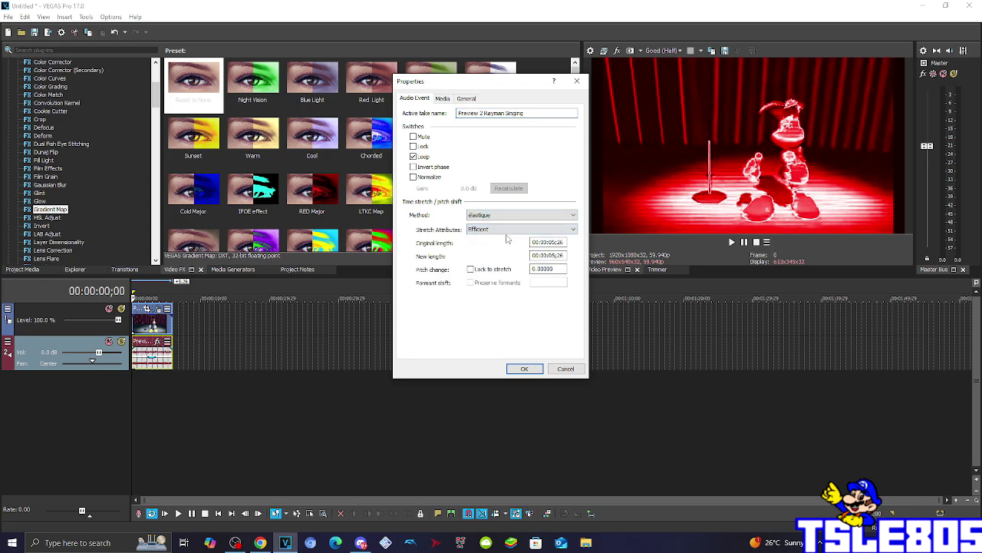
left_click(508, 229)
left_click(499, 238)
Step: Try Classic with unpitched drums, then revert to élastique and confirm the properties
left_click(502, 216)
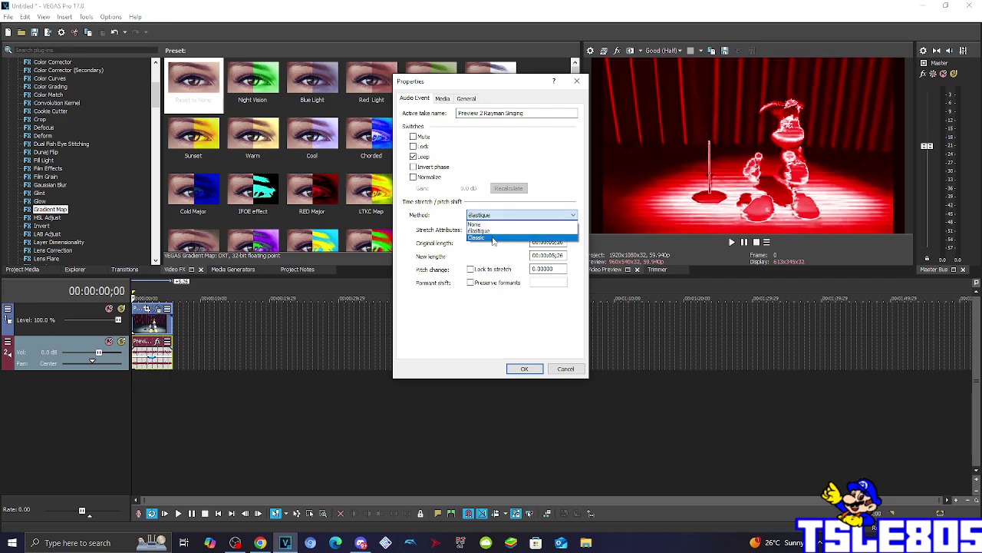
left_click(499, 228)
left_click(522, 229)
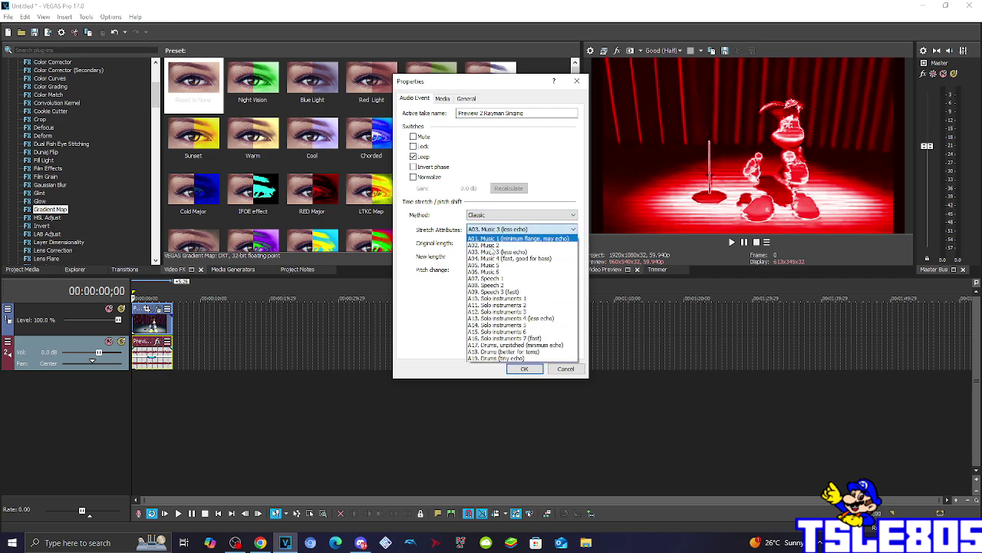
left_click(484, 345)
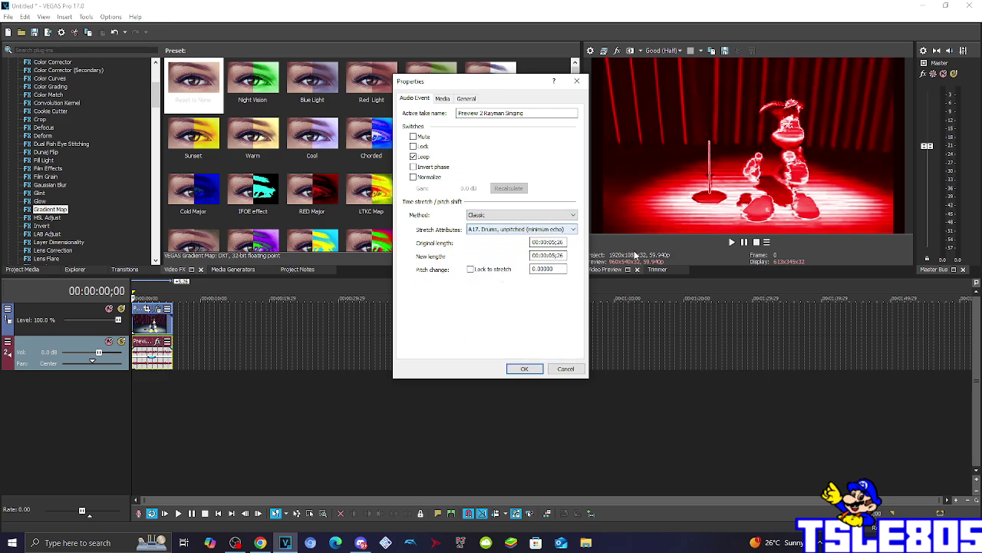
left_click(566, 215)
left_click(534, 230)
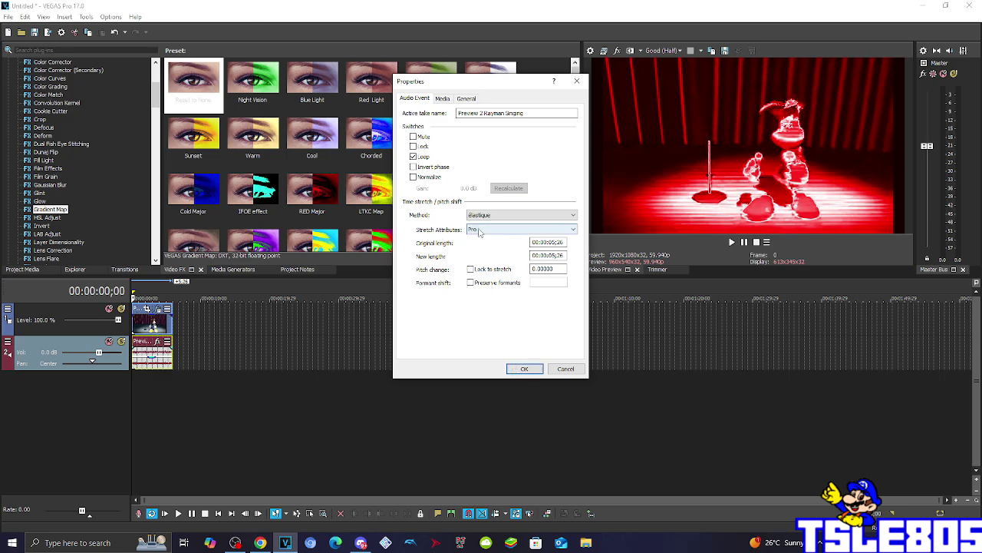
left_click(524, 369)
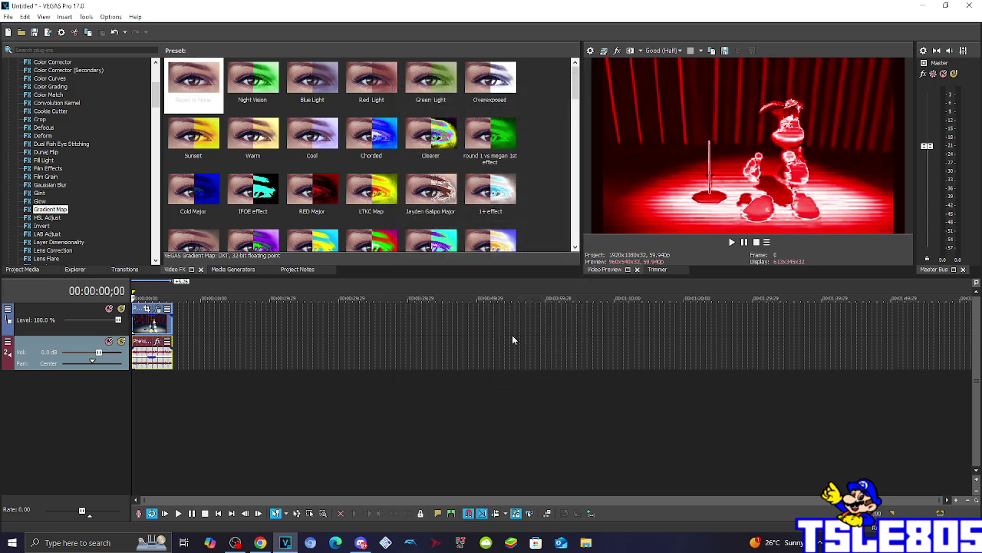
Step: Duplicate the audio track twice and select the event on the fourth track
right_click(241, 365)
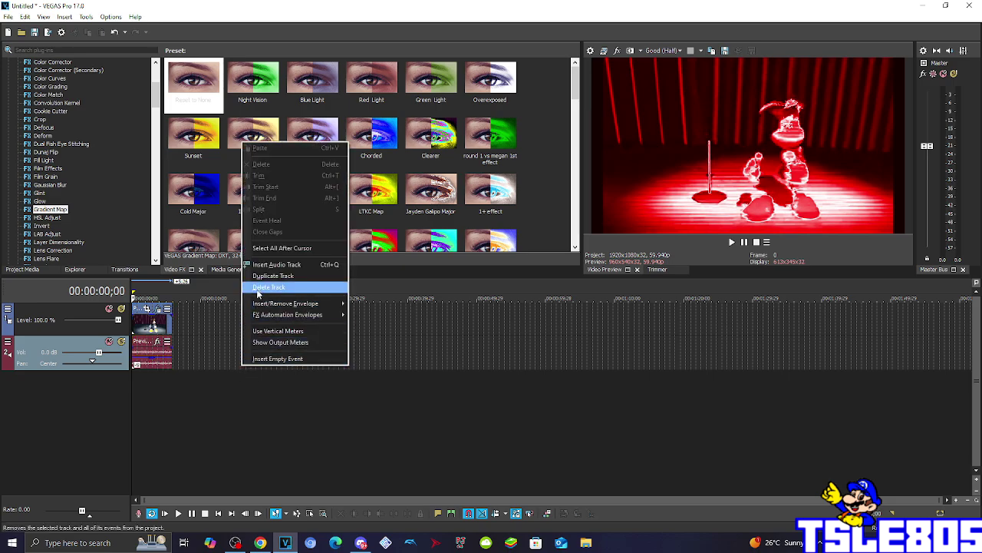
left_click(266, 277)
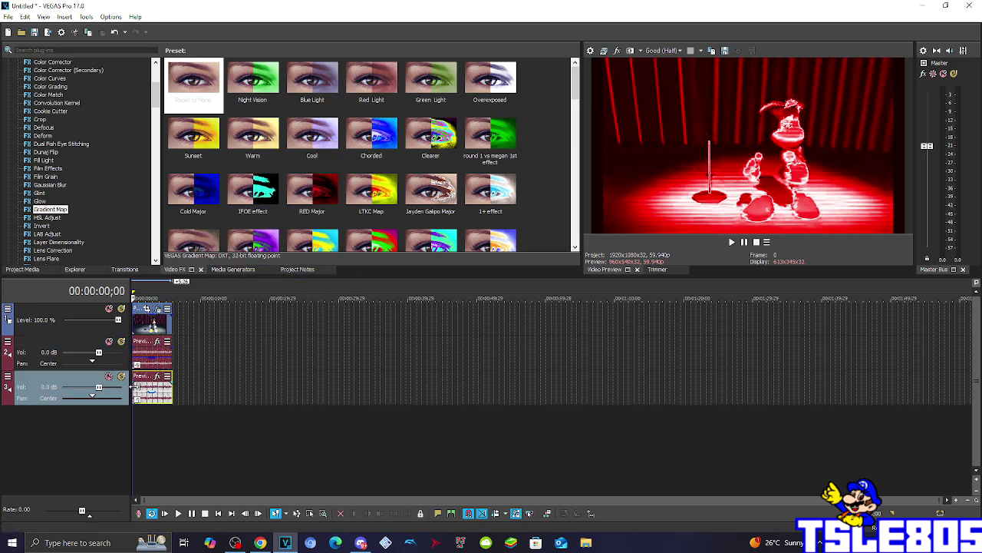
right_click(200, 375)
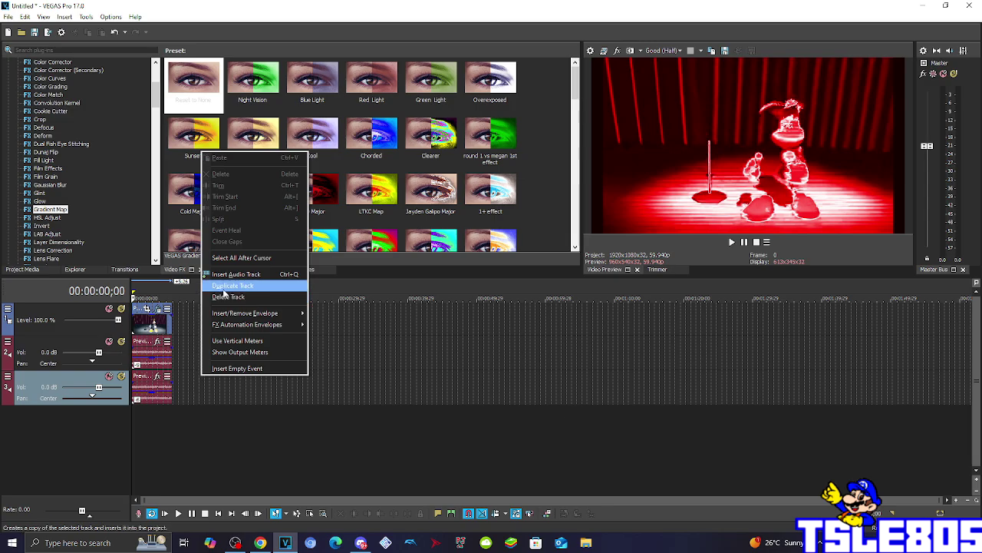
left_click(265, 281)
left_click(133, 420)
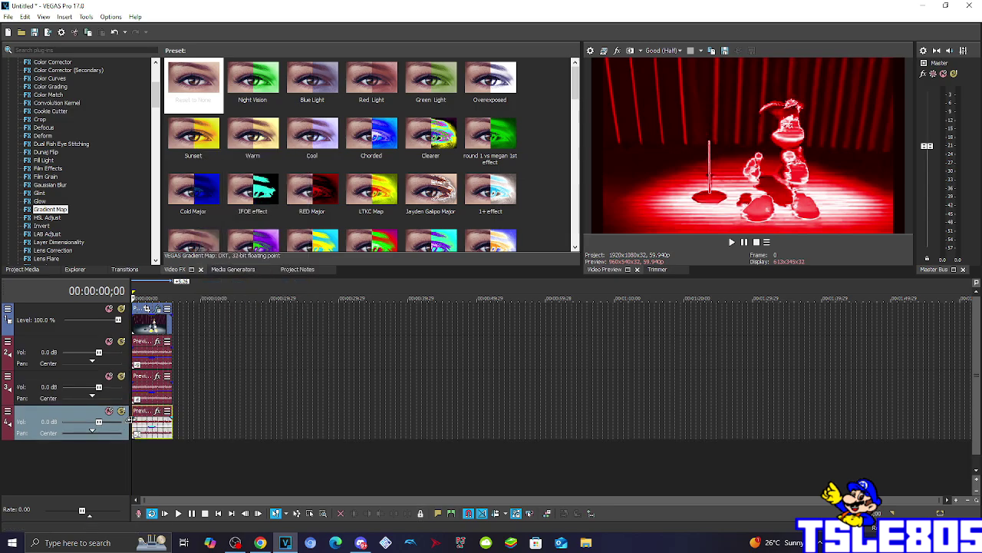
Step: Turn OBS's Audio Input Capture volume fully down, then play back the project preview
left_click(234, 542)
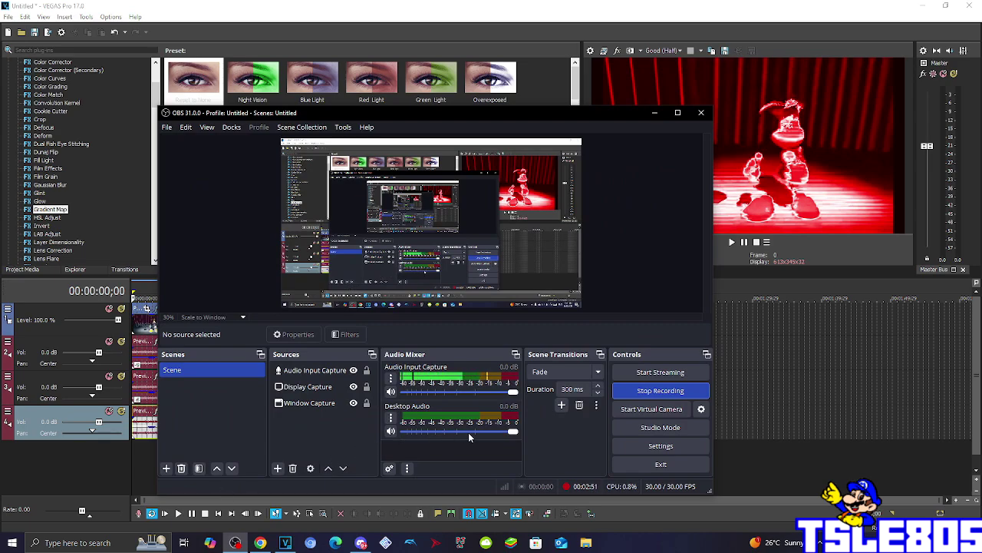
left_click_drag(511, 392, 403, 391)
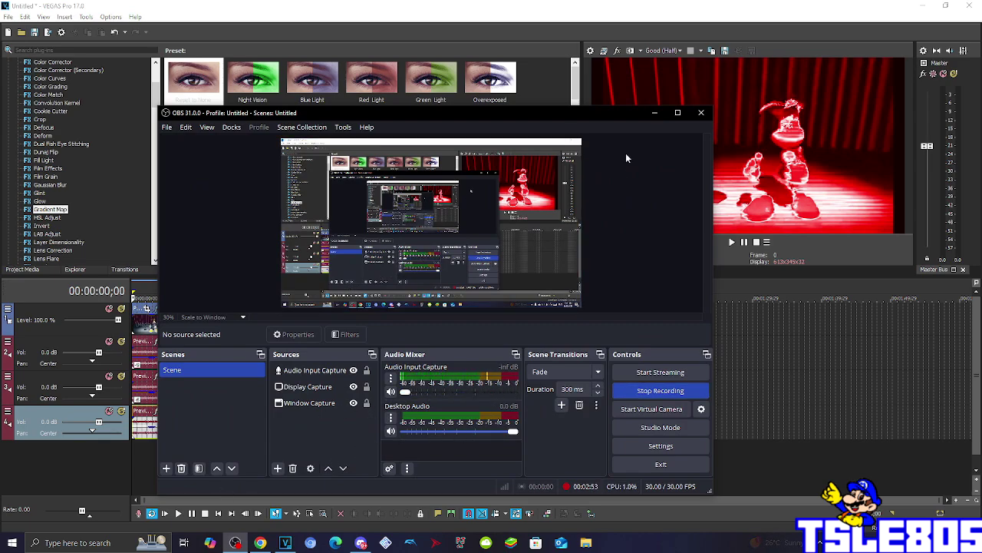
left_click(654, 116)
key("space")
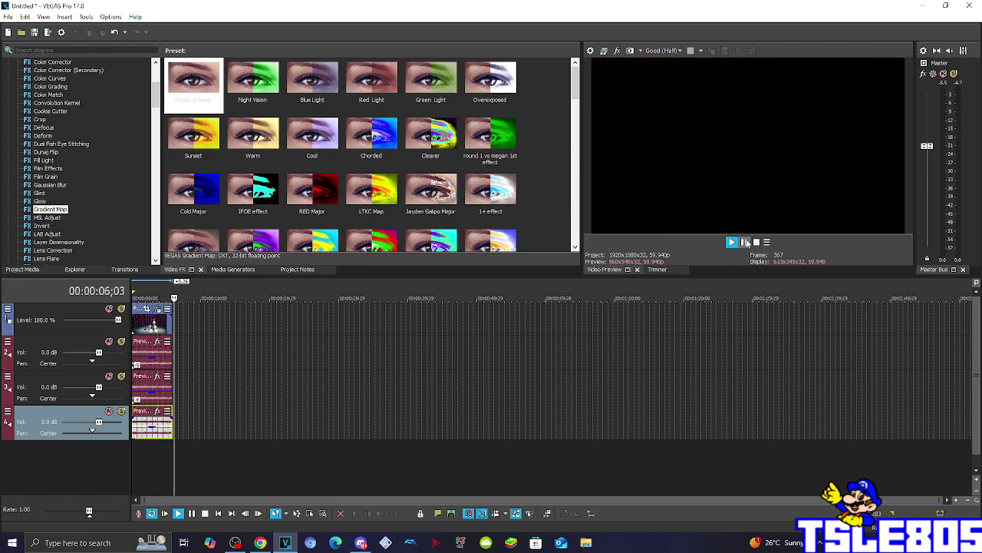
Step: Bring OBS forward and raise the Audio Input Capture slider back to 0.0 dB
left_click(235, 542)
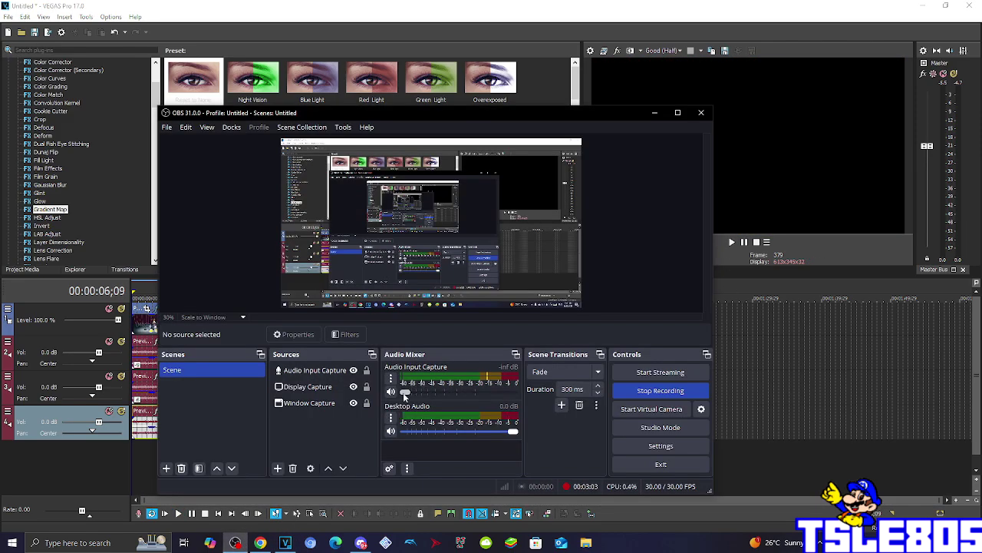
left_click_drag(404, 393, 514, 392)
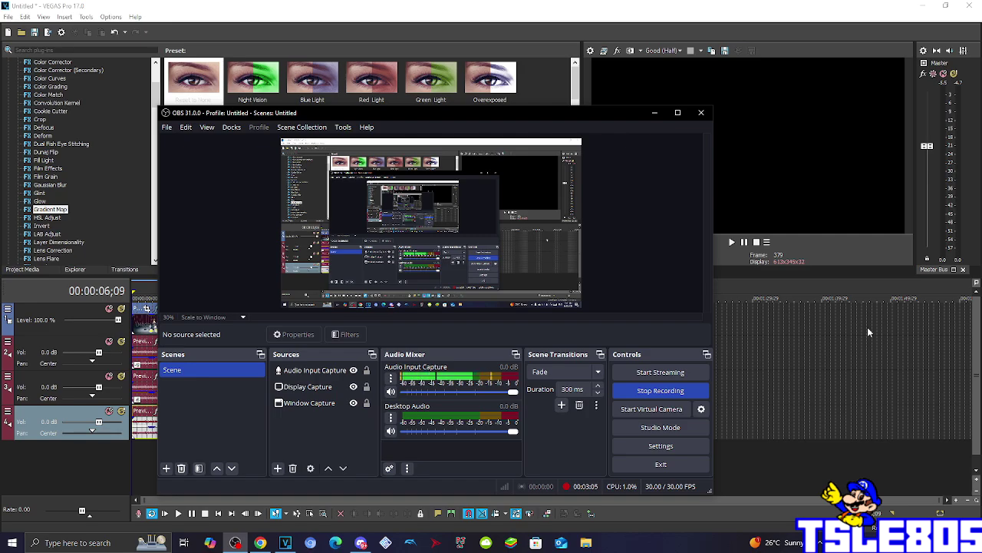